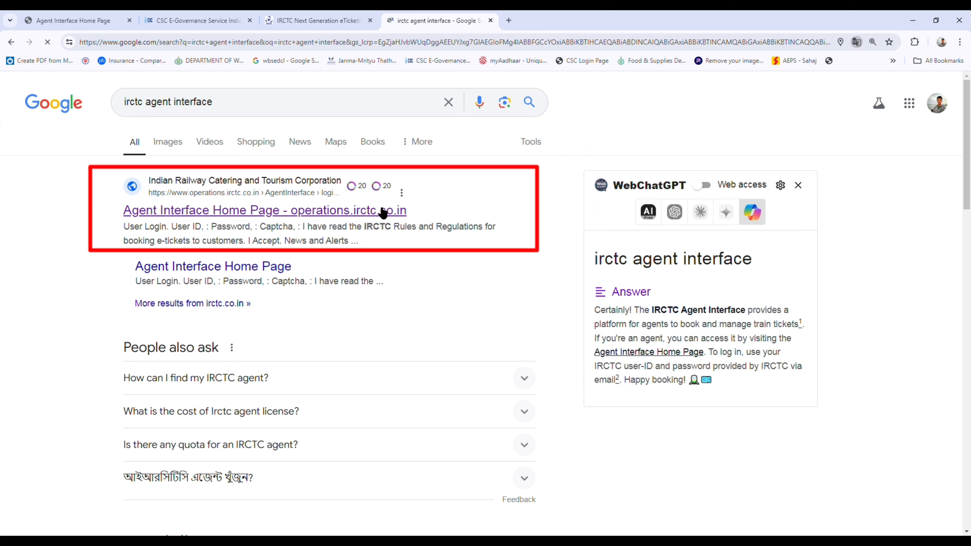
# Step: Open the IRCTC agent login page, enter captcha NFA3 and accept the rules and regulations
pyautogui.click(291, 217)
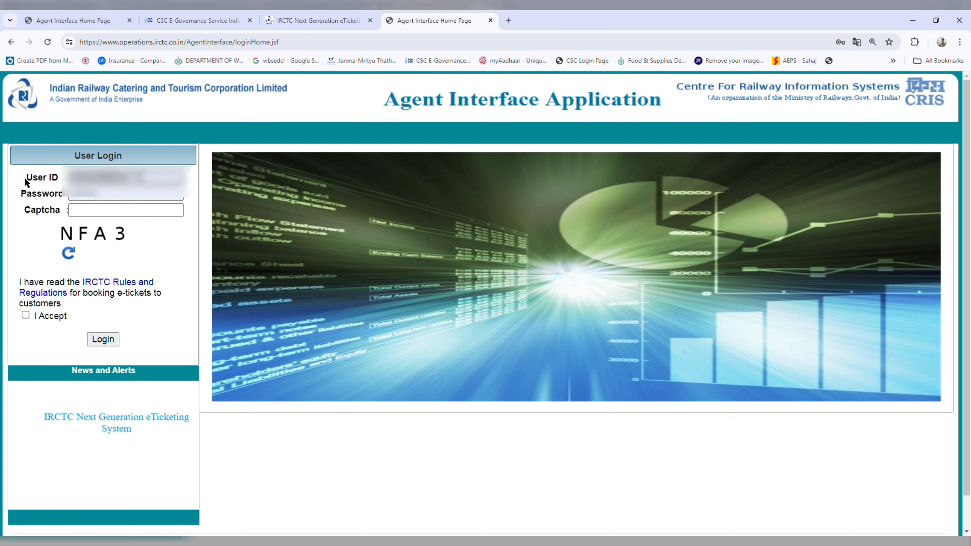
pyautogui.moveTo(44, 186); pyautogui.dragTo(65, 199)
pyautogui.click(63, 193)
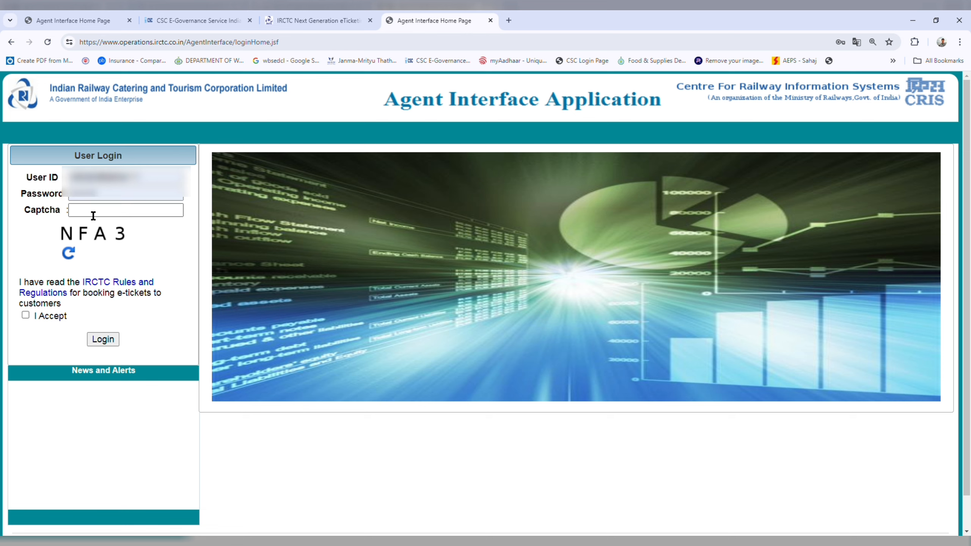
pyautogui.click(120, 212)
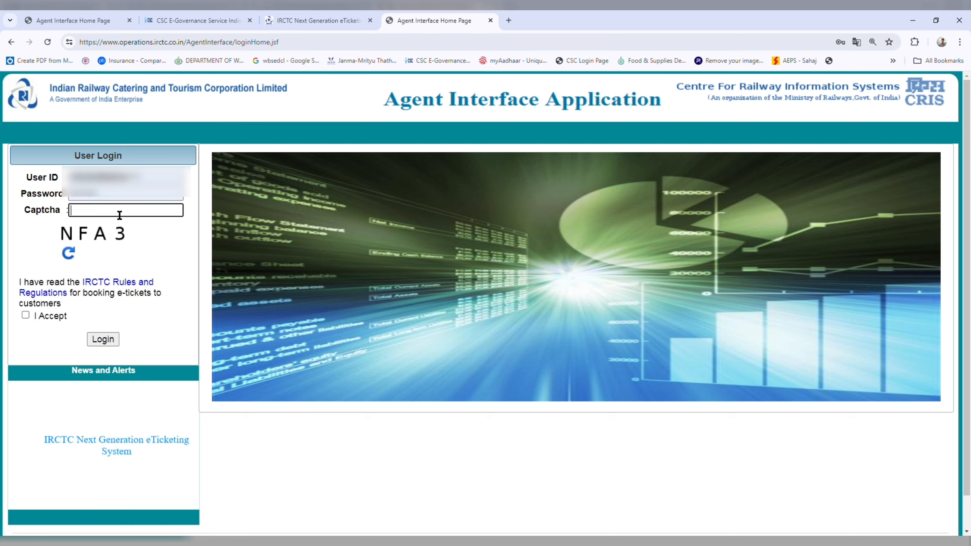
pyautogui.write('N')
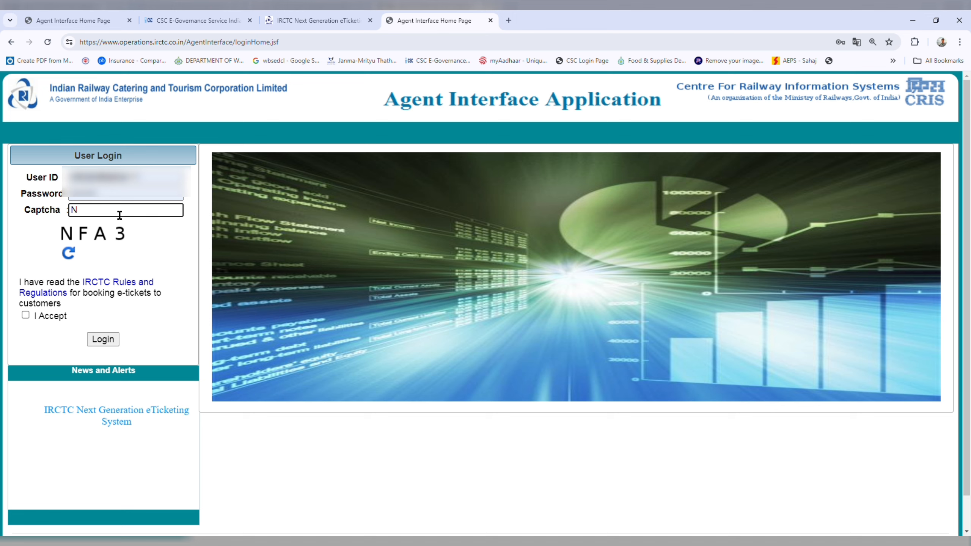
pyautogui.write('F')
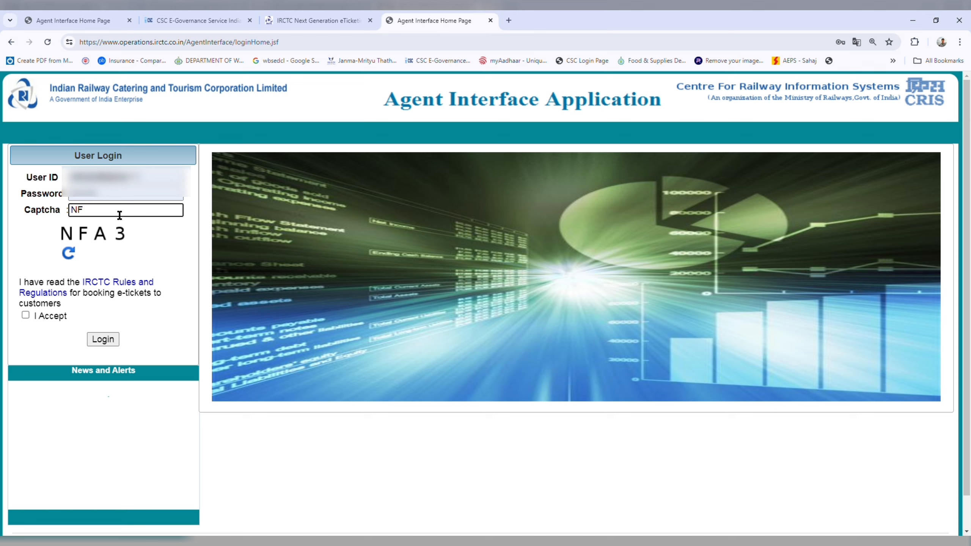
pyautogui.write('A3')
pyautogui.click(26, 316)
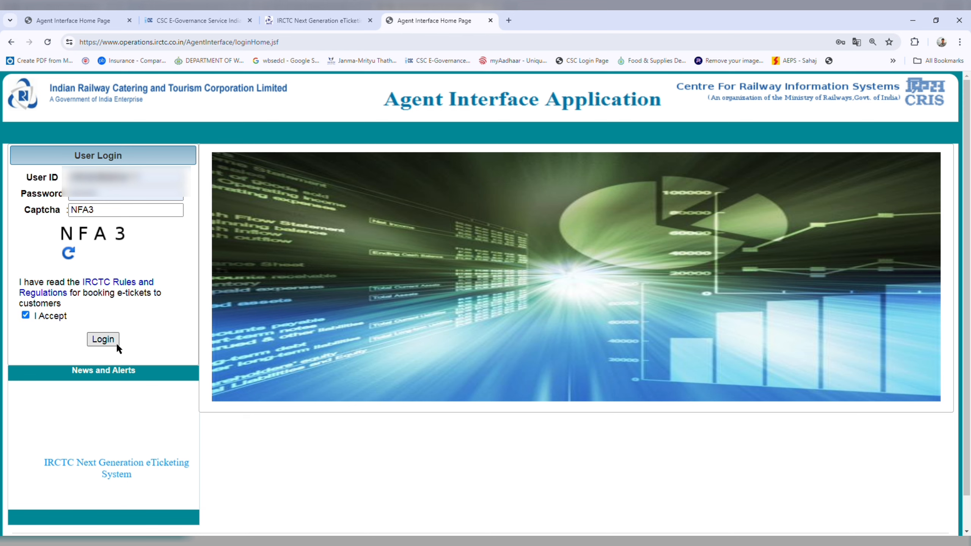
# Step: Log in to the agent account to reach the main page with Enquiries
pyautogui.click(103, 339)
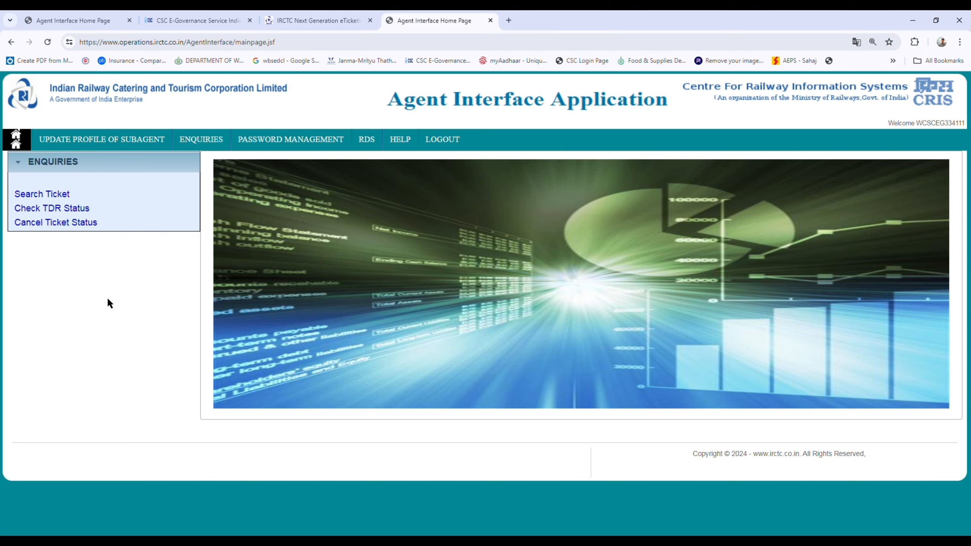
# Step: Search Ticket by PNR 600000 to display its booked ticket details
pyautogui.click(43, 195)
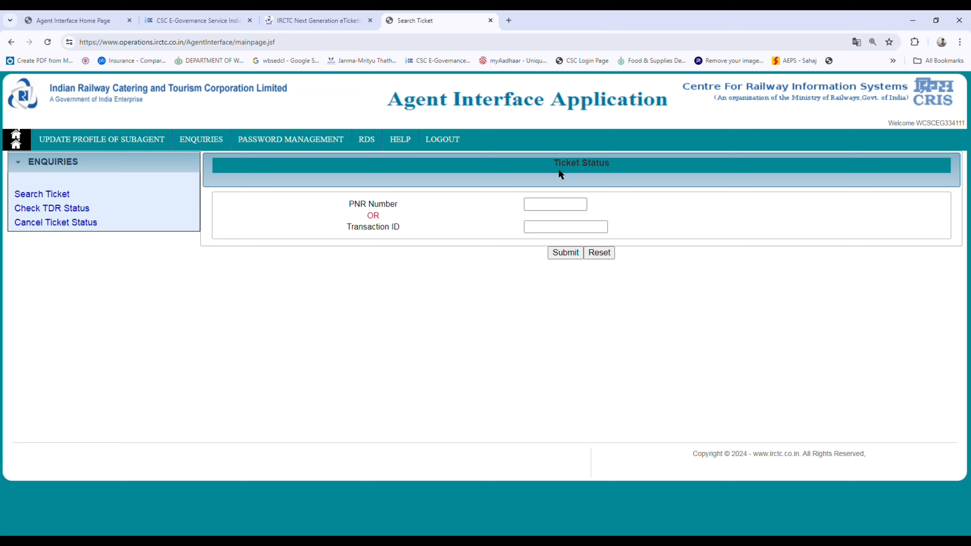
pyautogui.click(561, 207)
pyautogui.write('6')
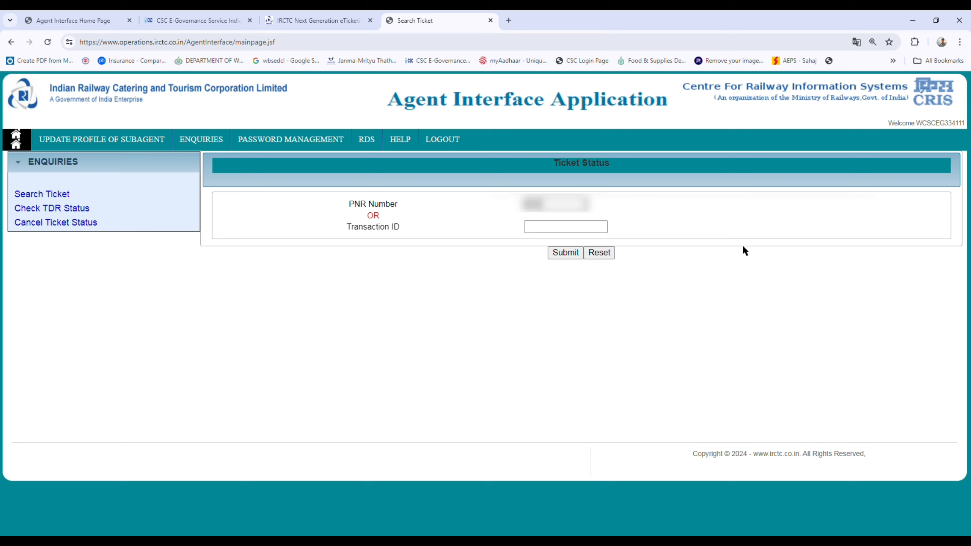
pyautogui.write('00000')
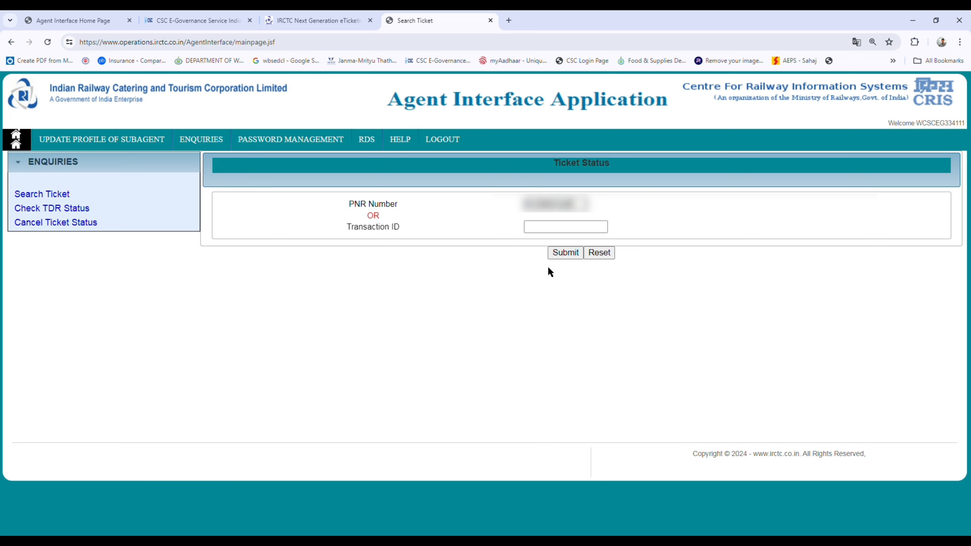
pyautogui.click(573, 254)
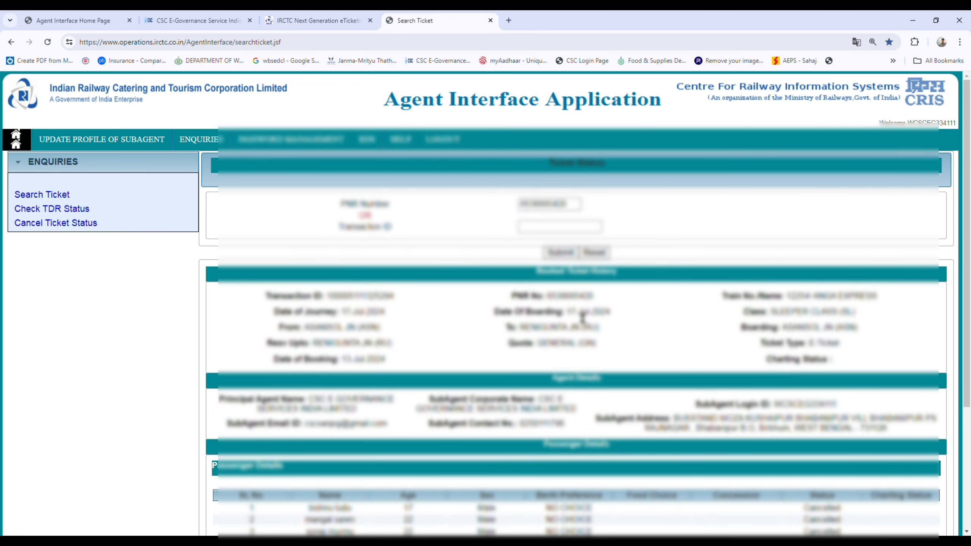
pyautogui.scroll(-3, 901, 310)
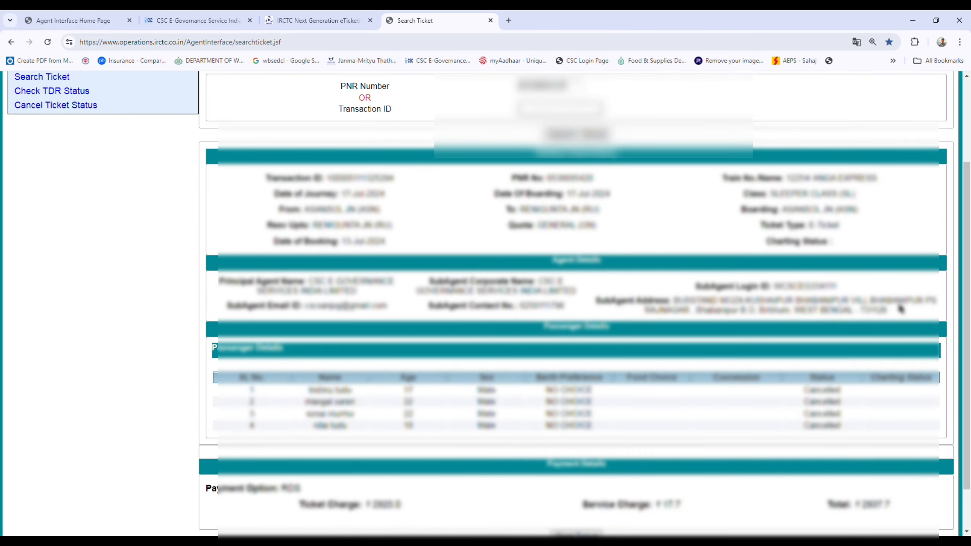
pyautogui.moveTo(800, 387); pyautogui.dragTo(851, 450)
pyautogui.click(871, 416)
pyautogui.scroll(-2, 844, 325)
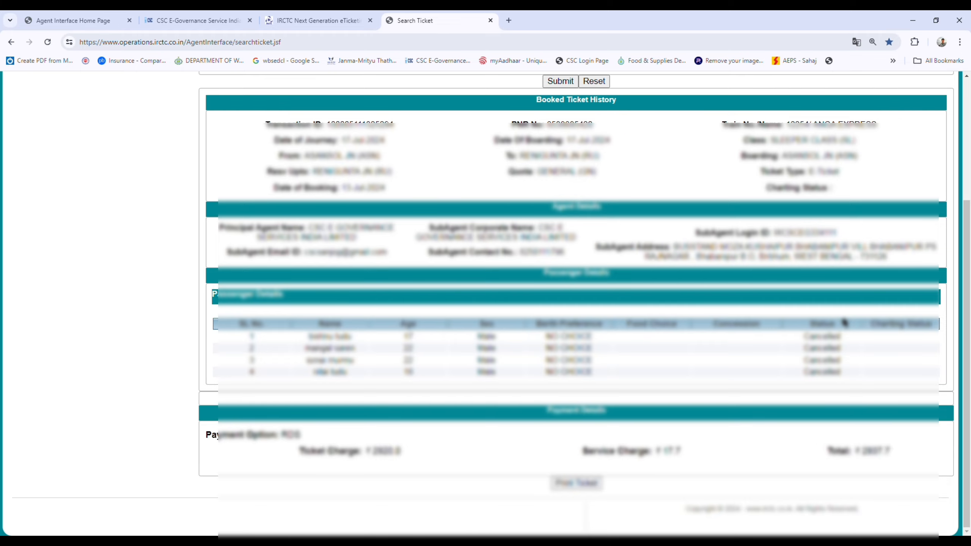
pyautogui.scroll(3, 845, 323)
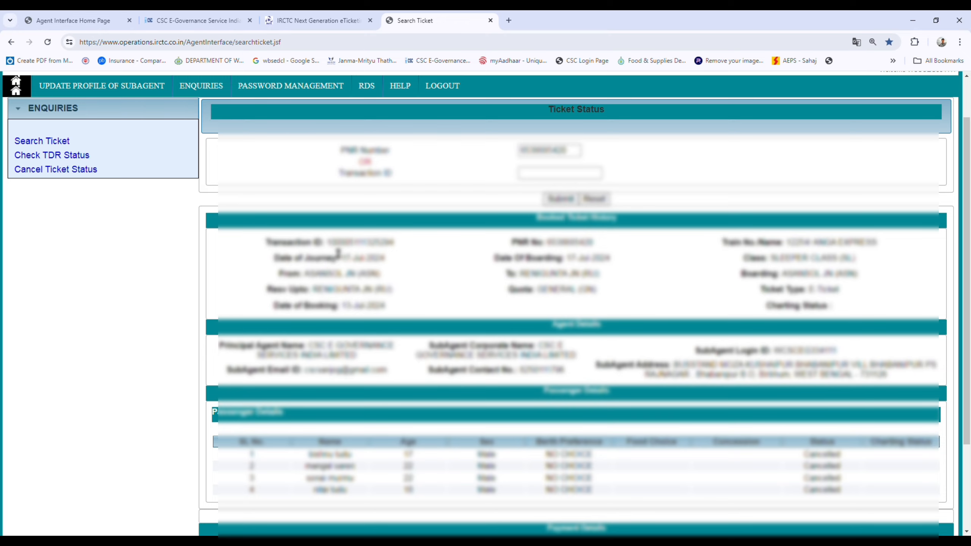
pyautogui.doubleClick(569, 242)
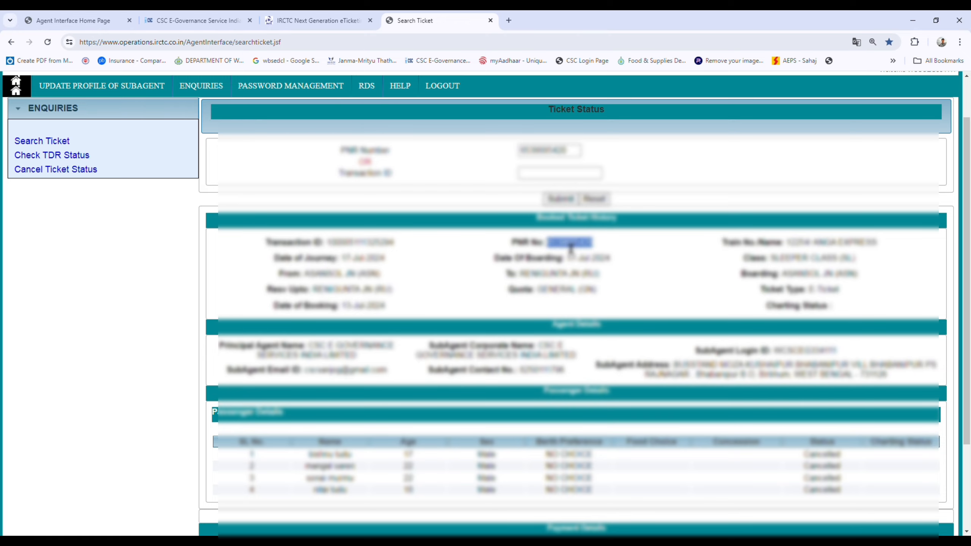
pyautogui.scroll(-3, 845, 303)
pyautogui.scroll(4, 289, 325)
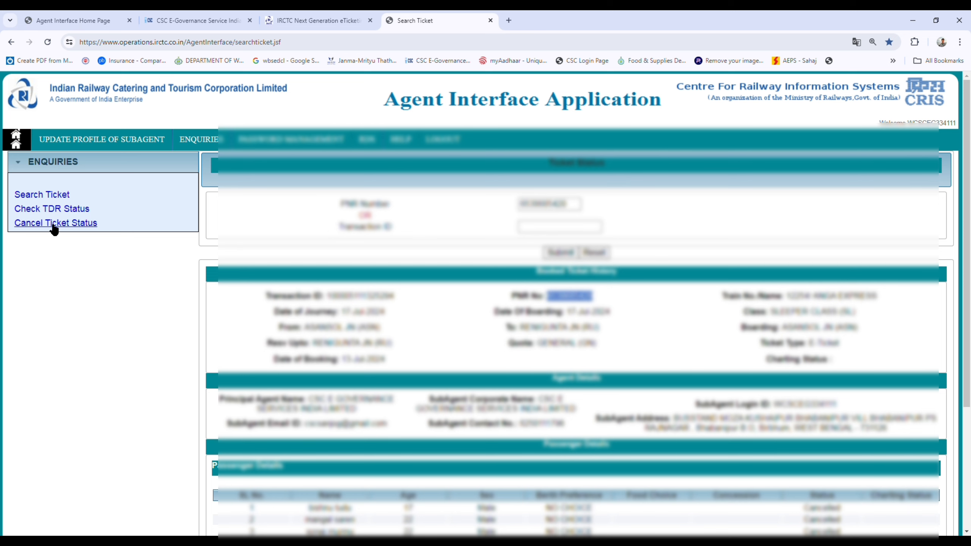
# Step: Run a cancelled ticket status enquiry for the pasted PNR, showing its WL Cancellation entry
pyautogui.click(69, 226)
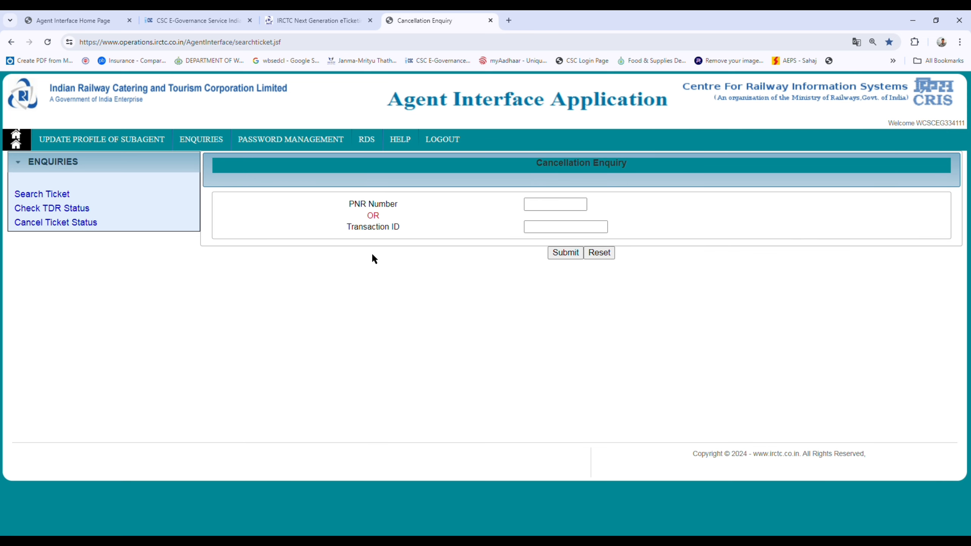
pyautogui.click(549, 209)
pyautogui.hotkey('ctrl', 'v')
pyautogui.click(558, 255)
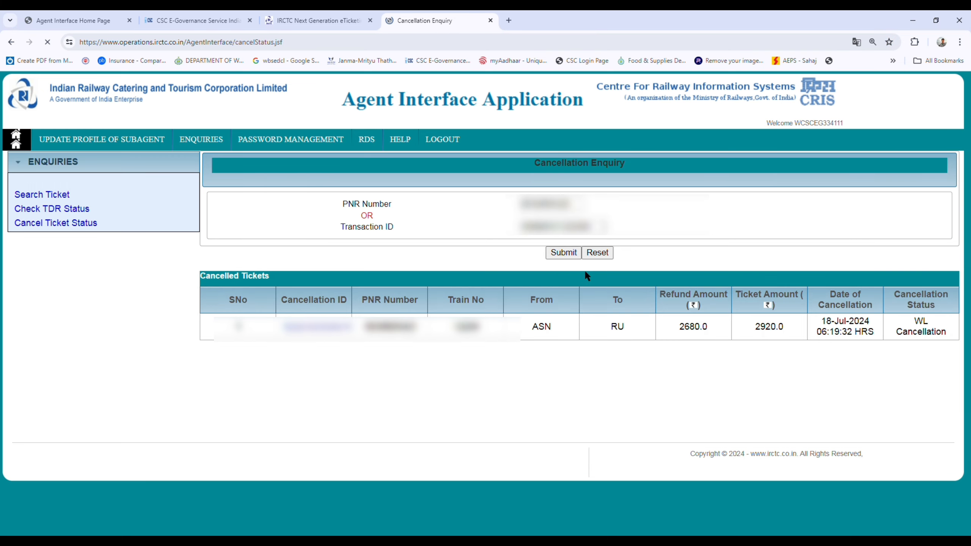
pyautogui.tripleClick(955, 339)
pyautogui.click(899, 364)
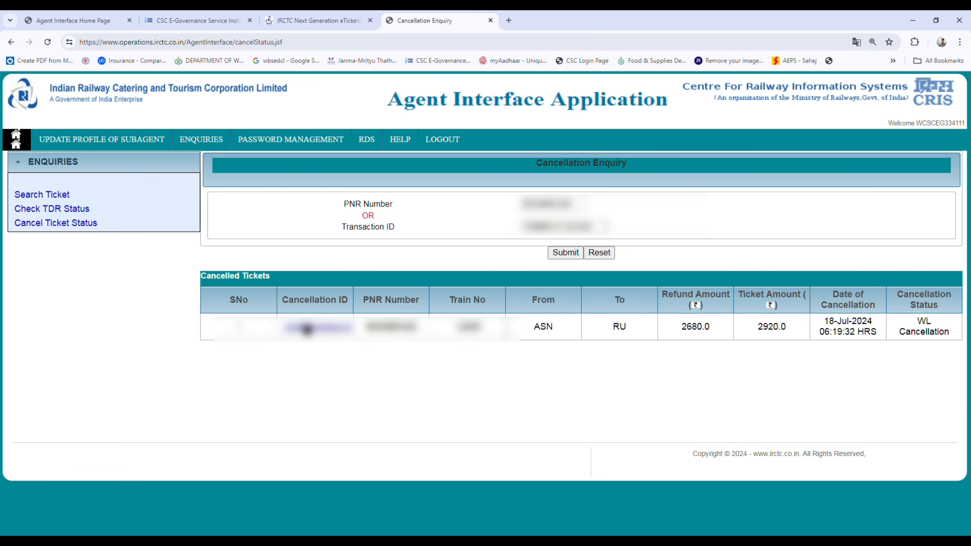
# Step: Review the cancelled ticket's transaction details, then bring up the Enquiries menu options
pyautogui.click(310, 327)
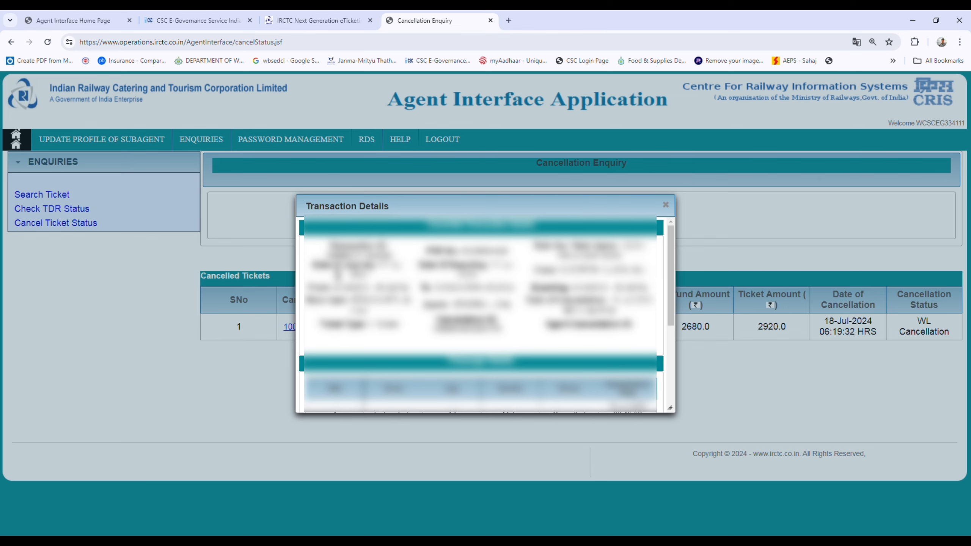
pyautogui.scroll(-3, 392, 274)
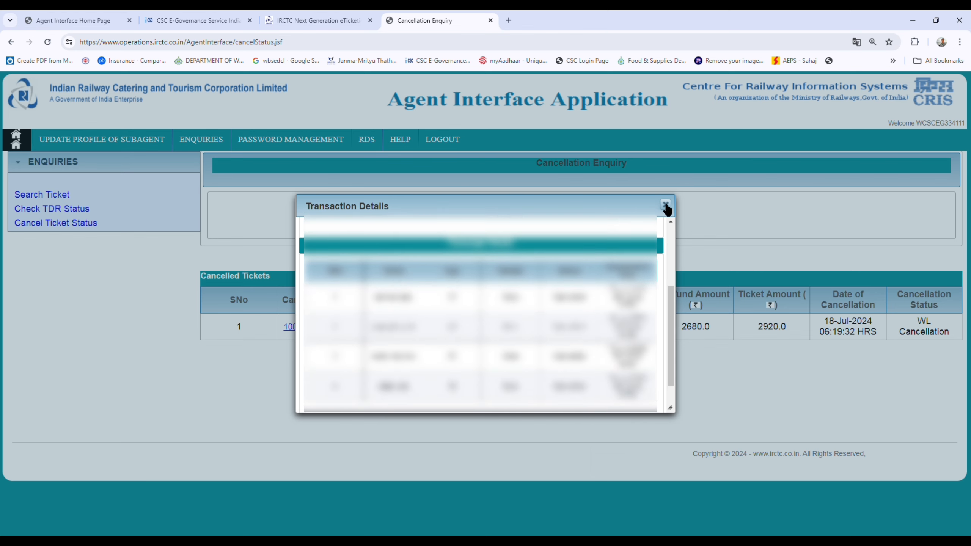
pyautogui.click(667, 207)
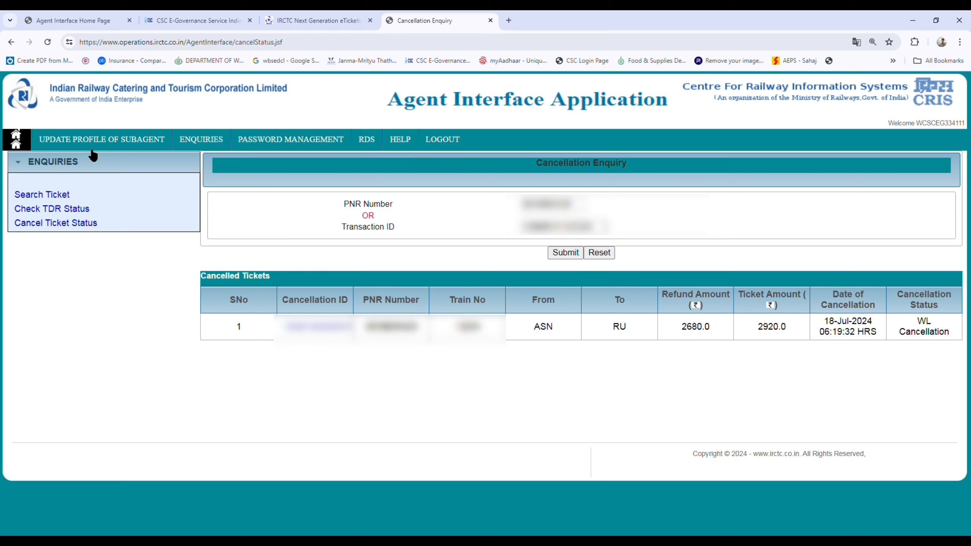
pyautogui.moveTo(94, 141)
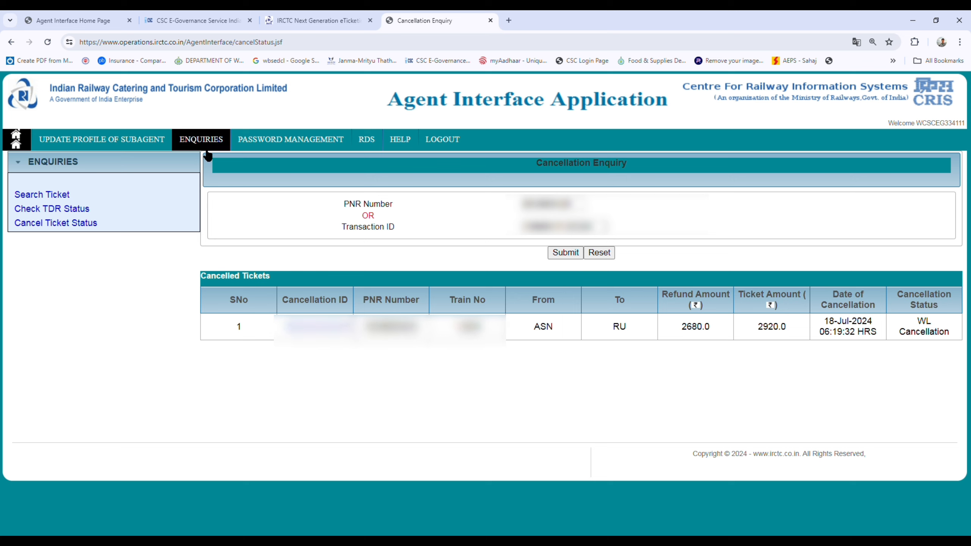
pyautogui.moveTo(202, 140)
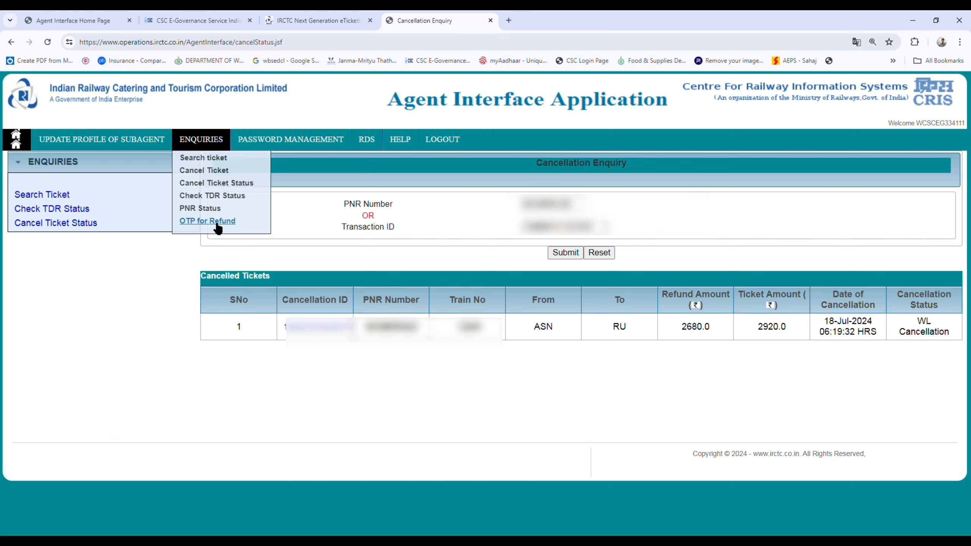
# Step: Open OTP for Refund and fill in the ticket's PNR number and cancellation id
pyautogui.click(216, 225)
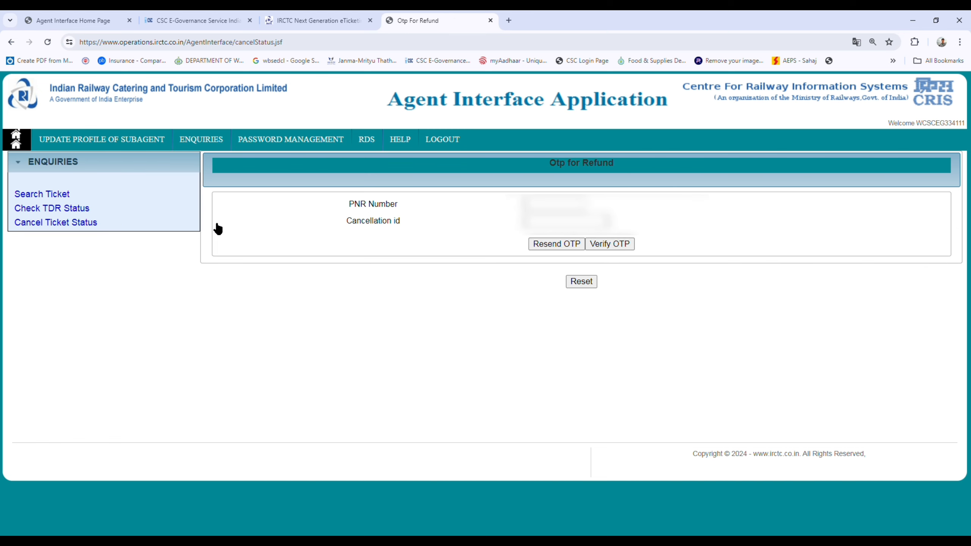
pyautogui.click(577, 207)
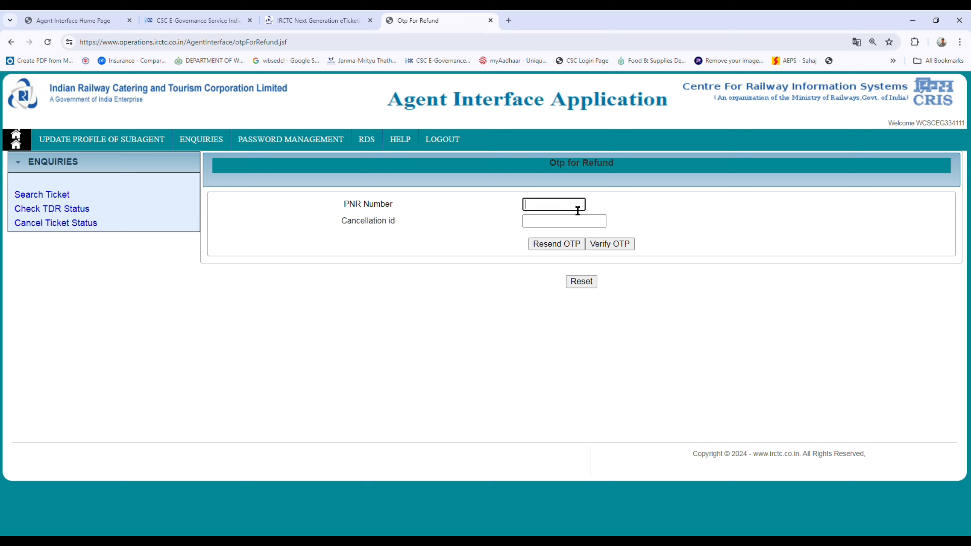
pyautogui.write('65****')
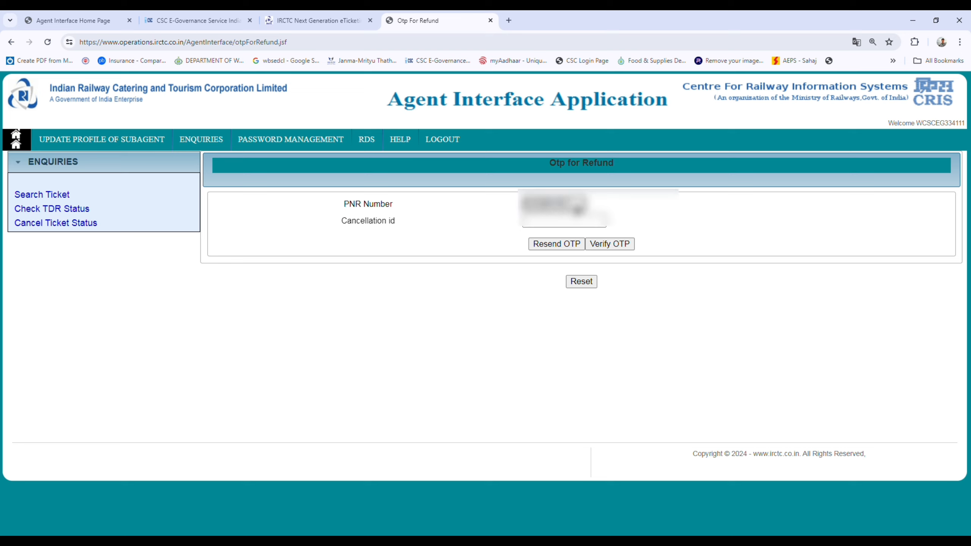
pyautogui.press('Tab')
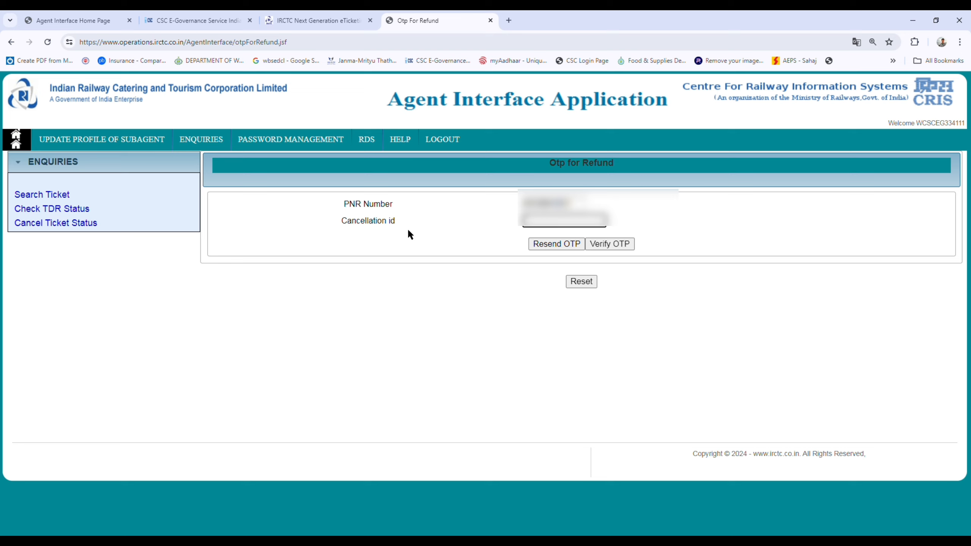
pyautogui.write('**************')
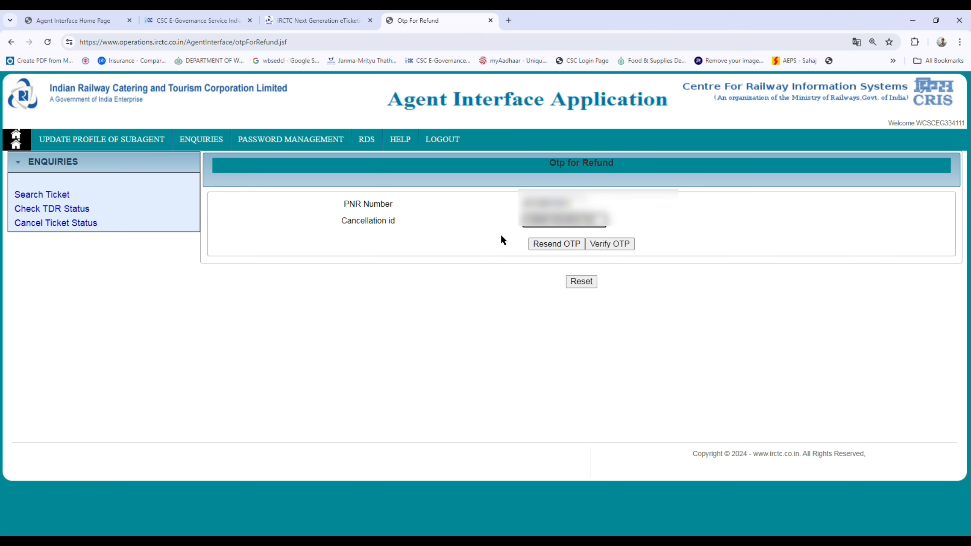
# Step: Resend the refund OTP to the passenger and proceed to the OTP verification form
pyautogui.click(554, 243)
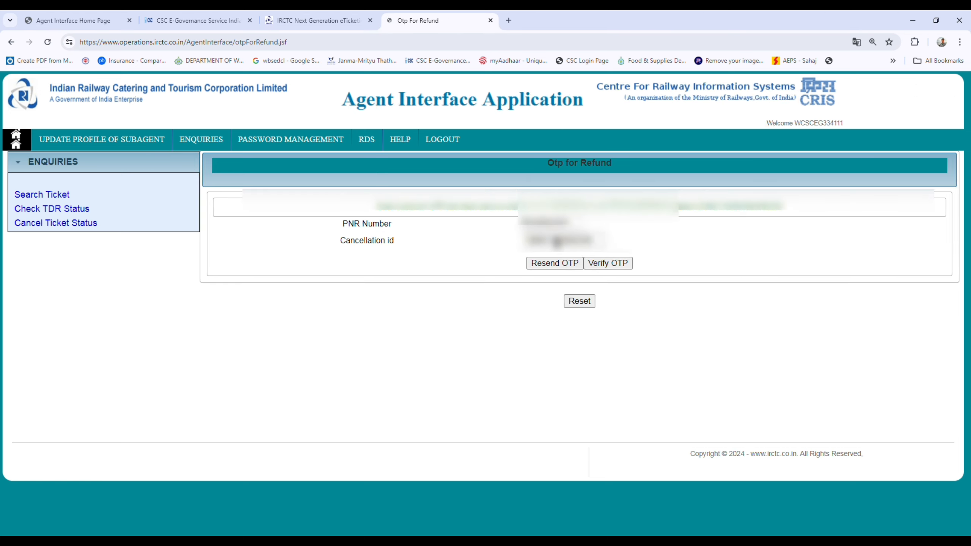
pyautogui.moveTo(380, 209); pyautogui.dragTo(797, 209)
pyautogui.click(800, 209)
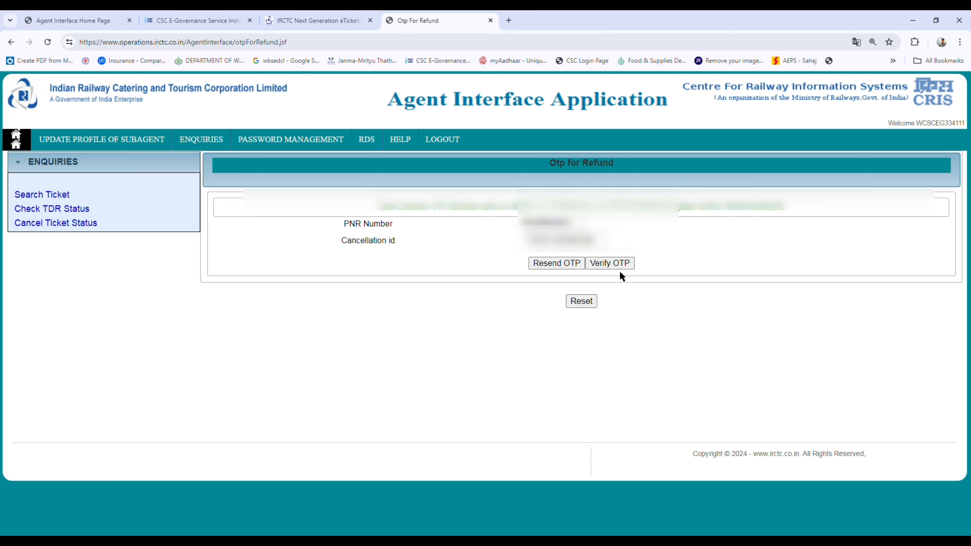
pyautogui.click(611, 262)
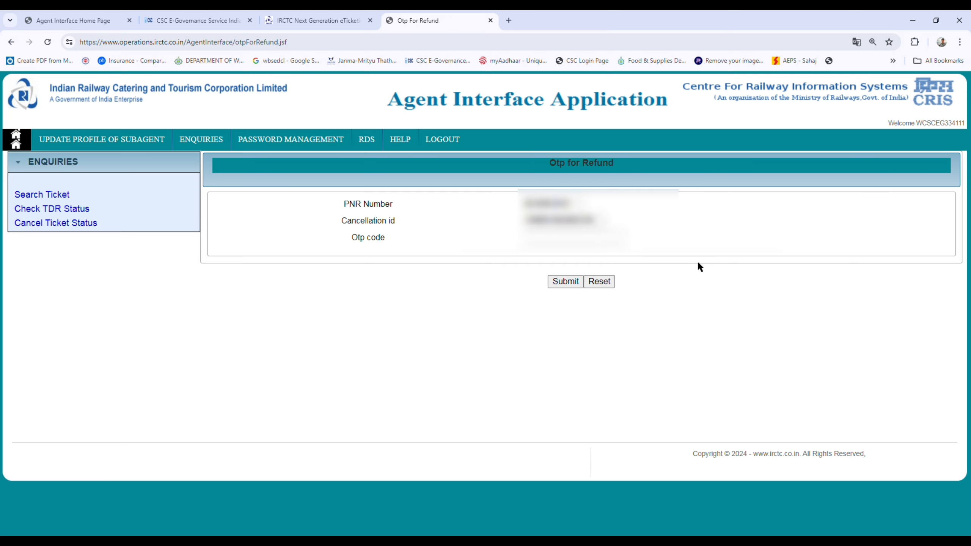
# Step: Enter the received refund OTP code and submit it for verification
pyautogui.click(613, 244)
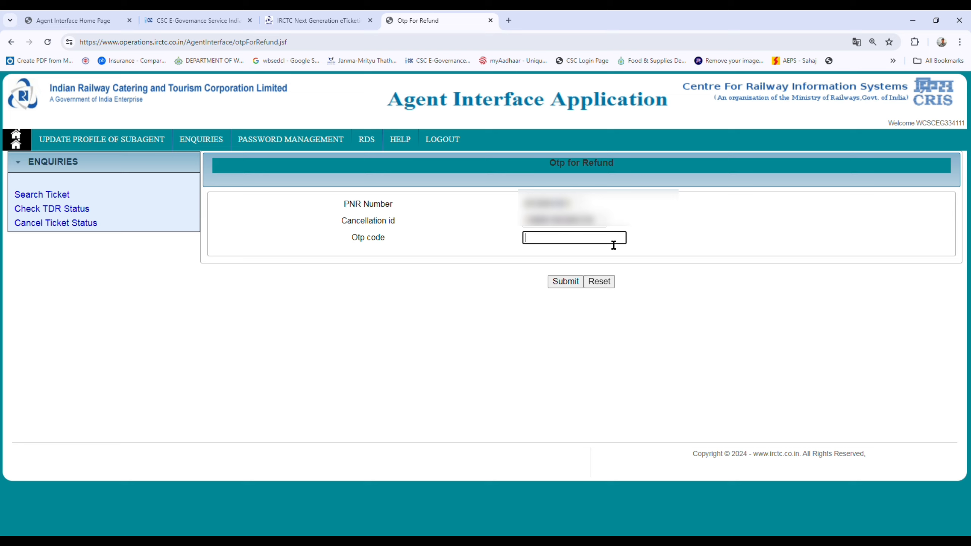
pyautogui.click(570, 283)
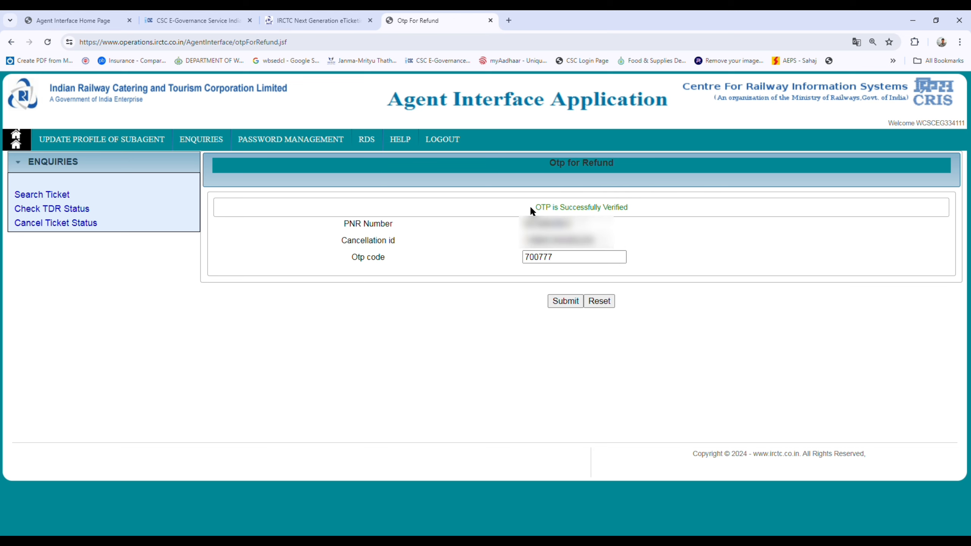
pyautogui.moveTo(531, 208); pyautogui.dragTo(669, 209)
pyautogui.click(668, 209)
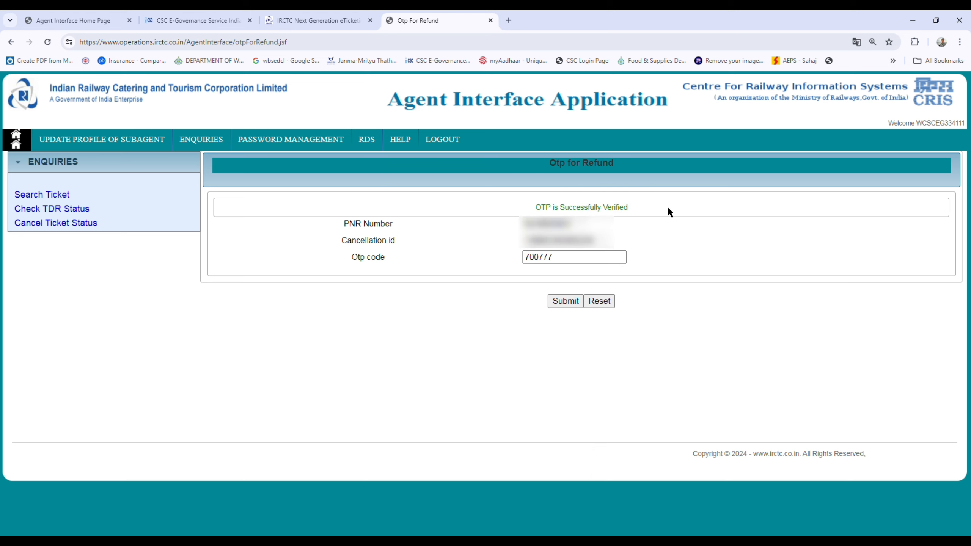